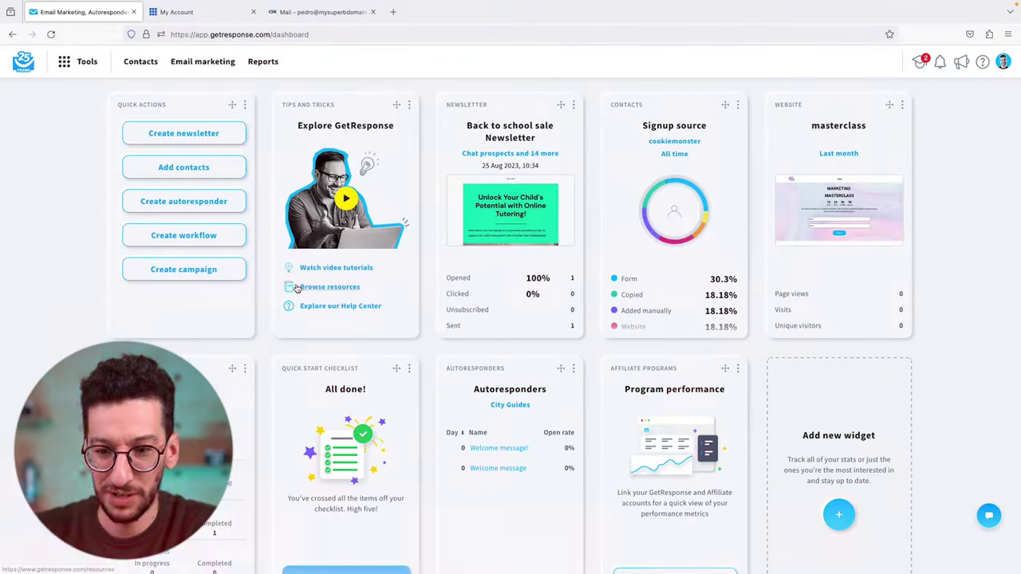
- Open the DKIM authentication details for mysuperbbdomain.com in the email and domain settings, and copy the selector 7b6280ed._domainkey
click(81, 60)
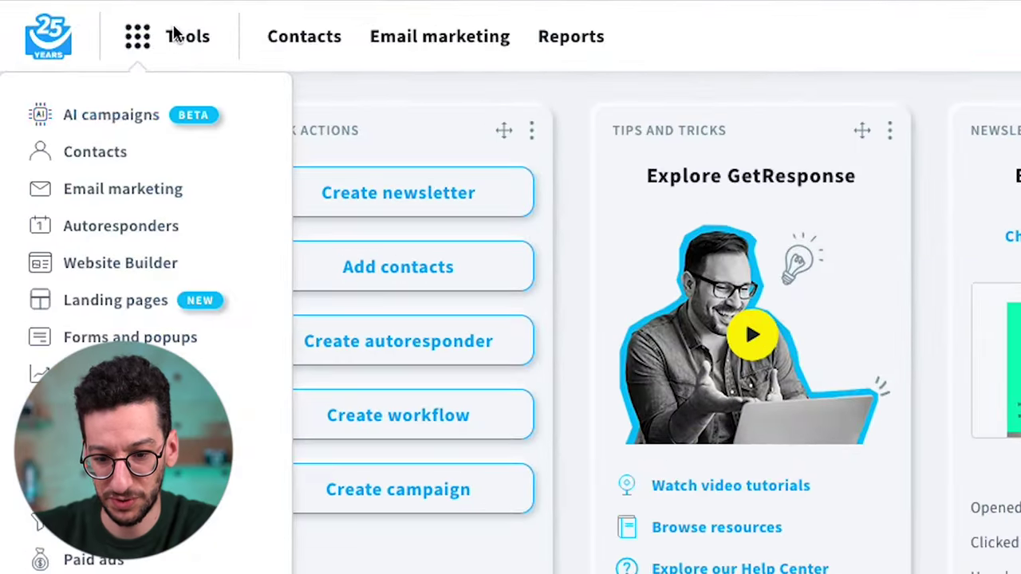
scroll(125, 316, down, 5)
click(125, 317)
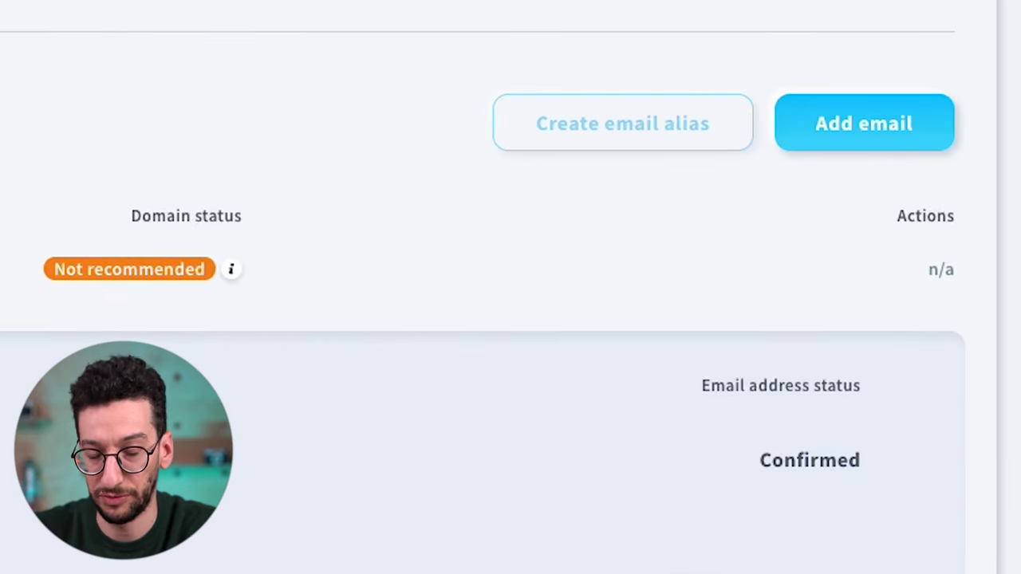
scroll(483, 319, down, 1)
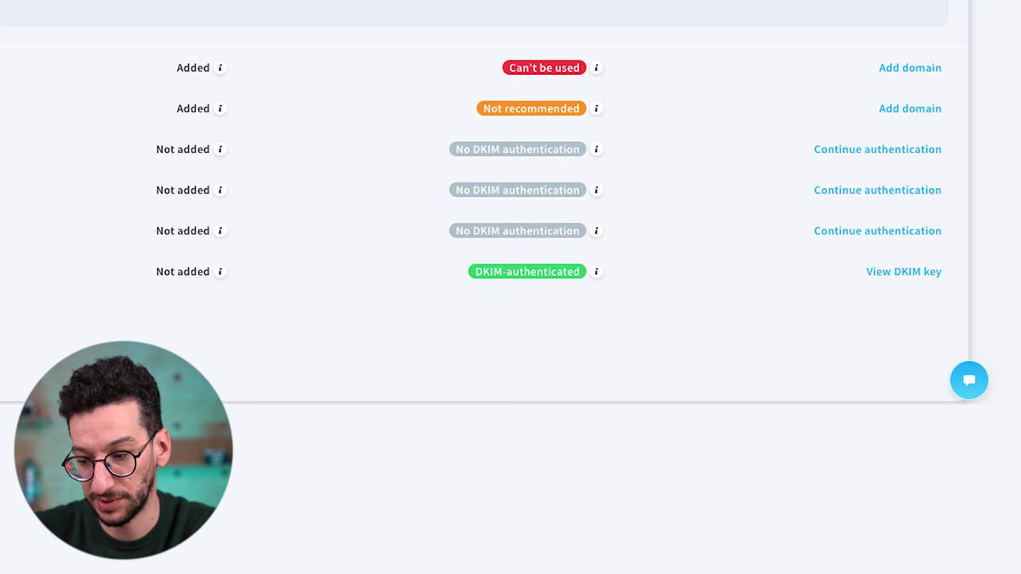
click(935, 233)
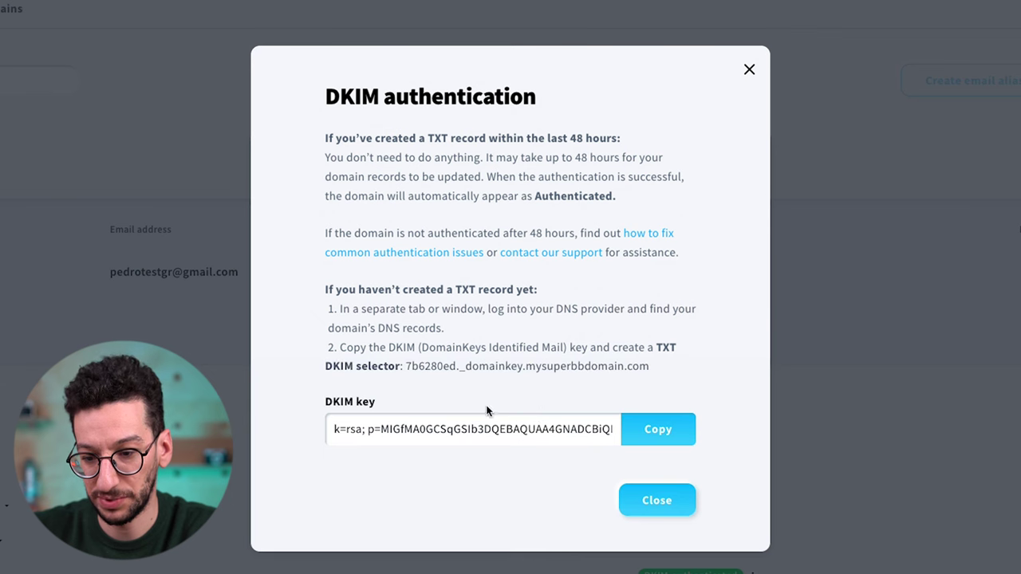
drag(414, 367, 518, 364)
click(414, 366)
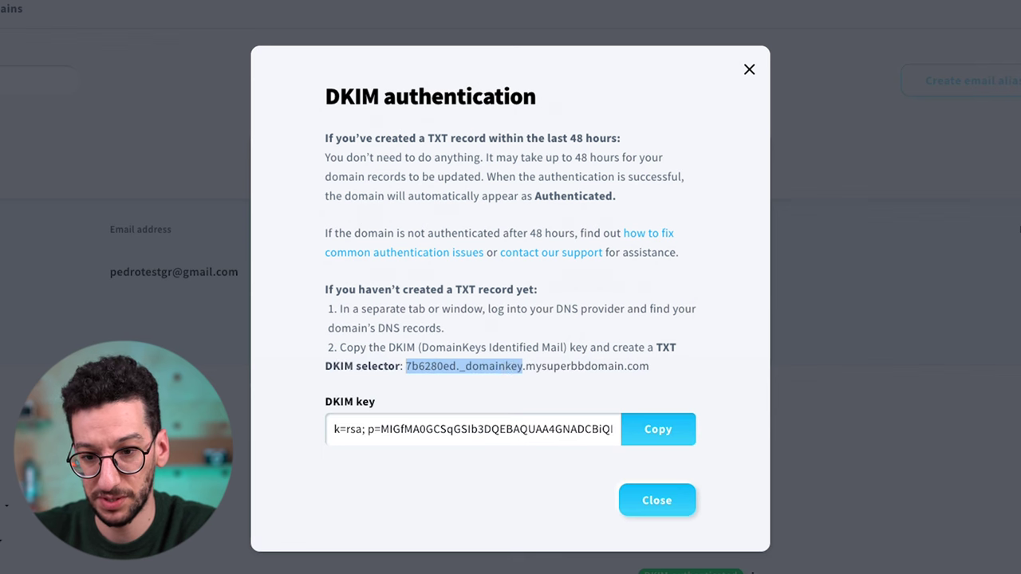
- Switch to the Bluehost account and open the advanced DNS records manager for mysuperbbdomain.com, accepting the advanced-user warning
click(174, 15)
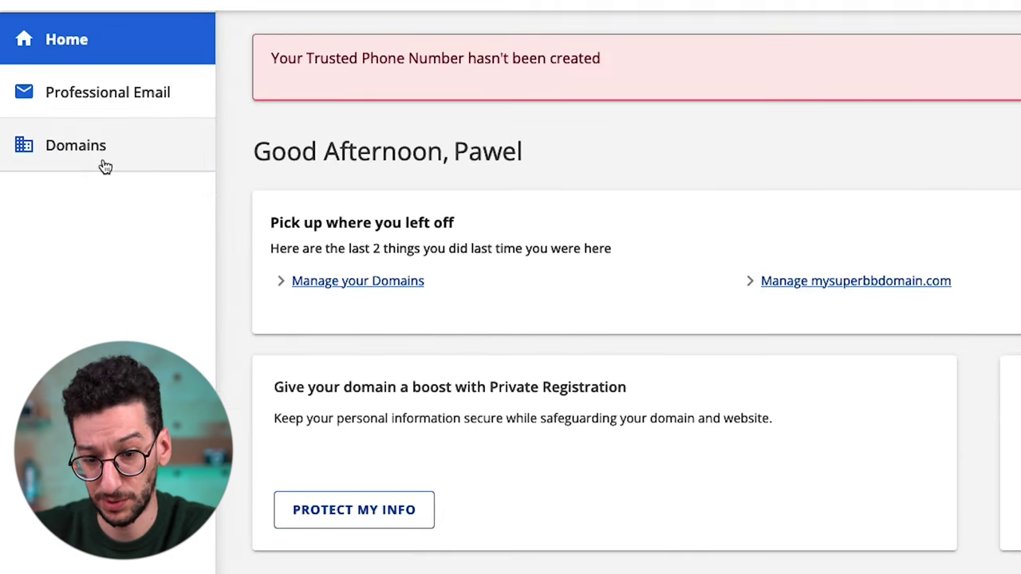
click(61, 179)
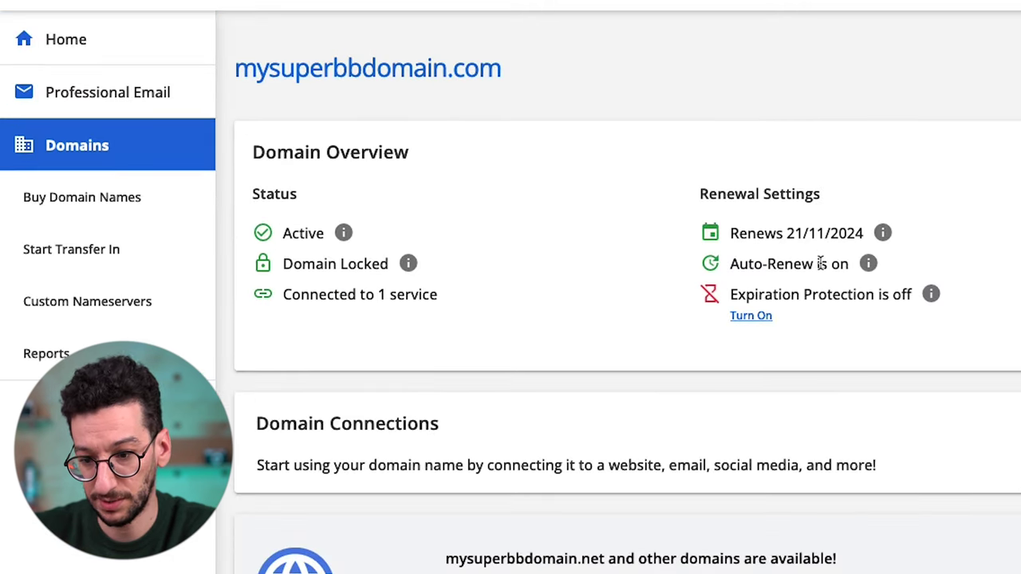
scroll(820, 264, down, 10)
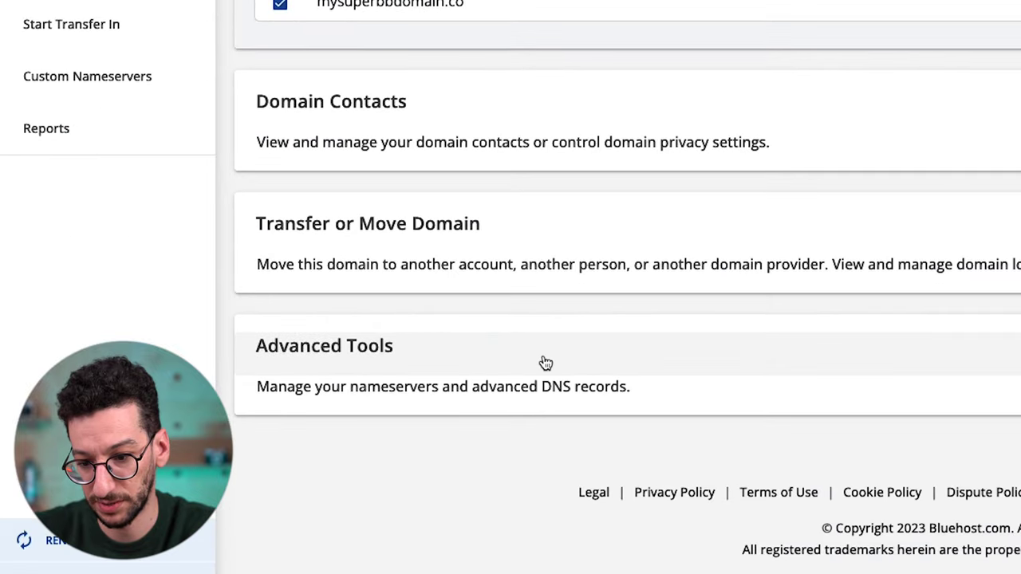
click(545, 363)
scroll(543, 359, down, 3)
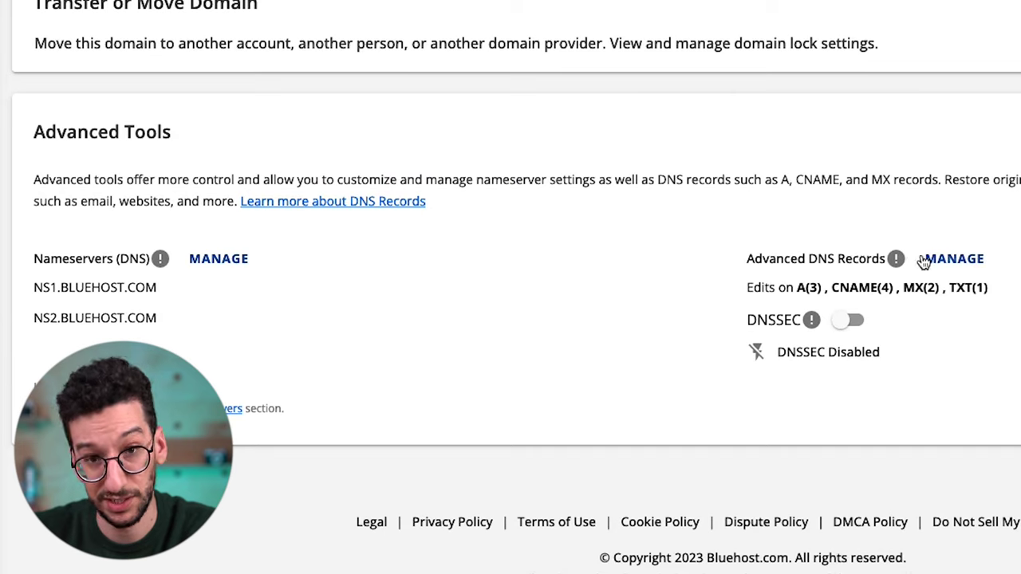
click(962, 260)
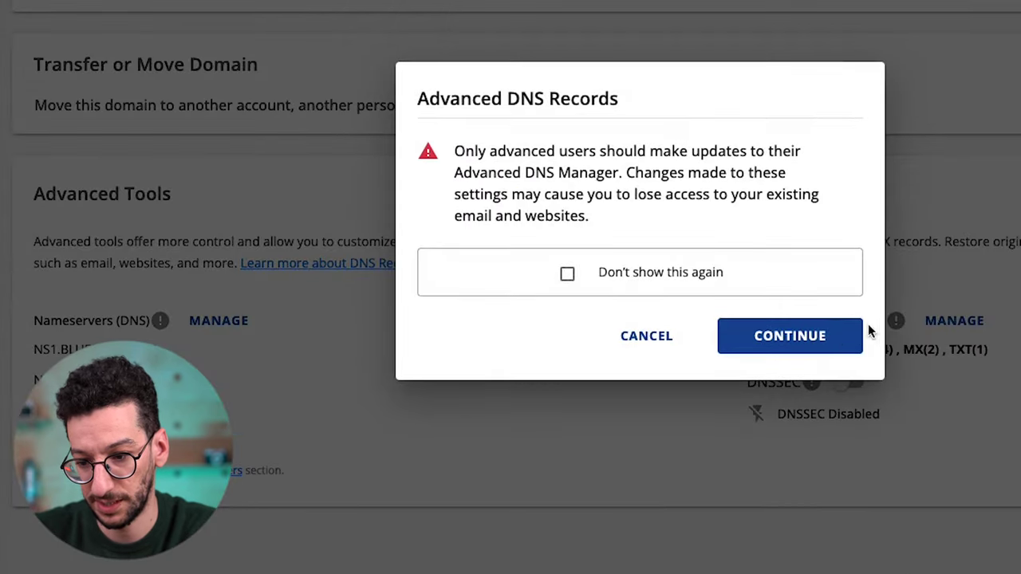
click(798, 276)
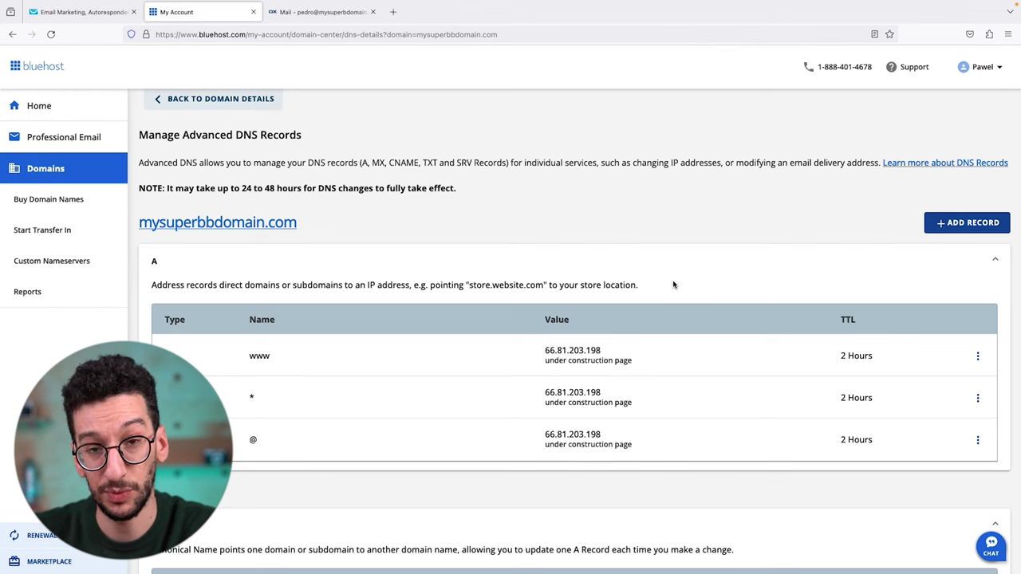
- Start a new TXT record that refers to Other Host, with the host name 7b6280ed._domainkey
click(965, 228)
click(468, 194)
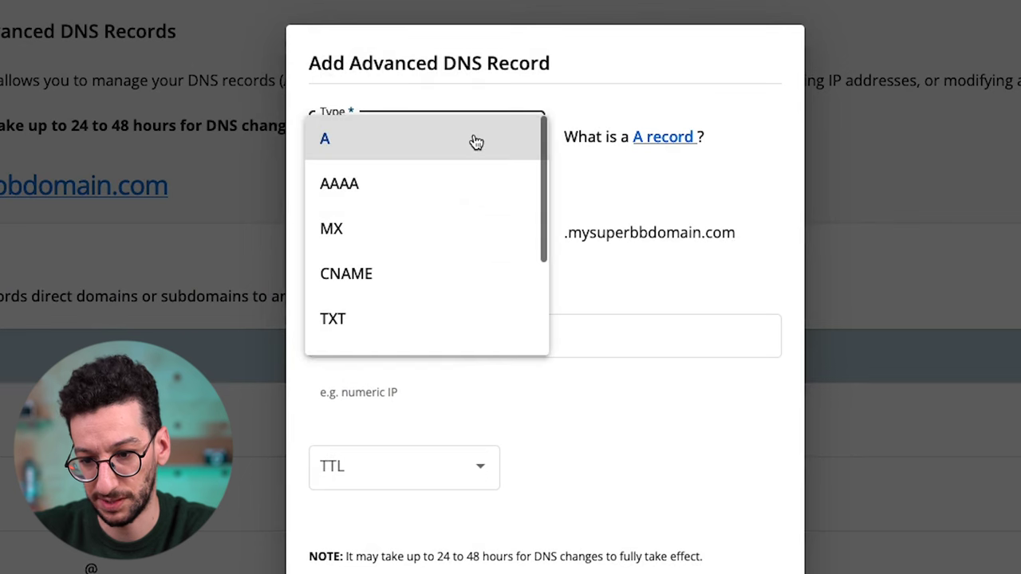
scroll(458, 215, down, 1)
click(396, 278)
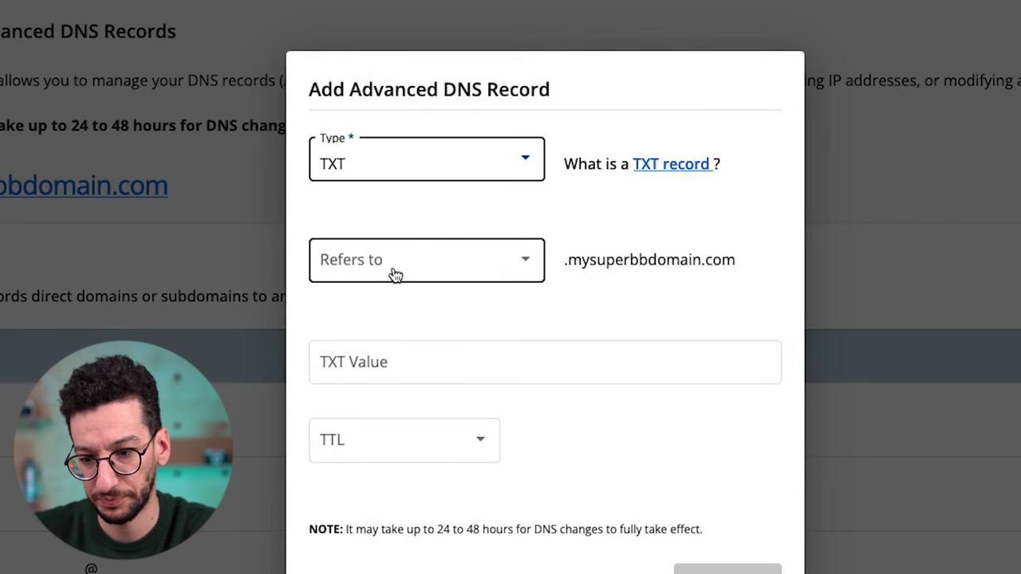
click(395, 275)
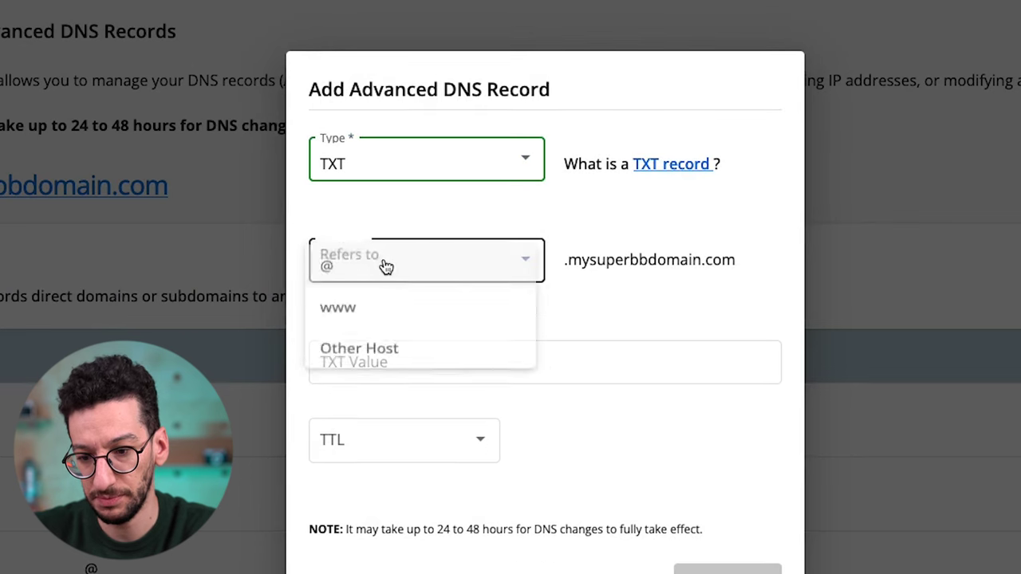
click(398, 359)
click(408, 329)
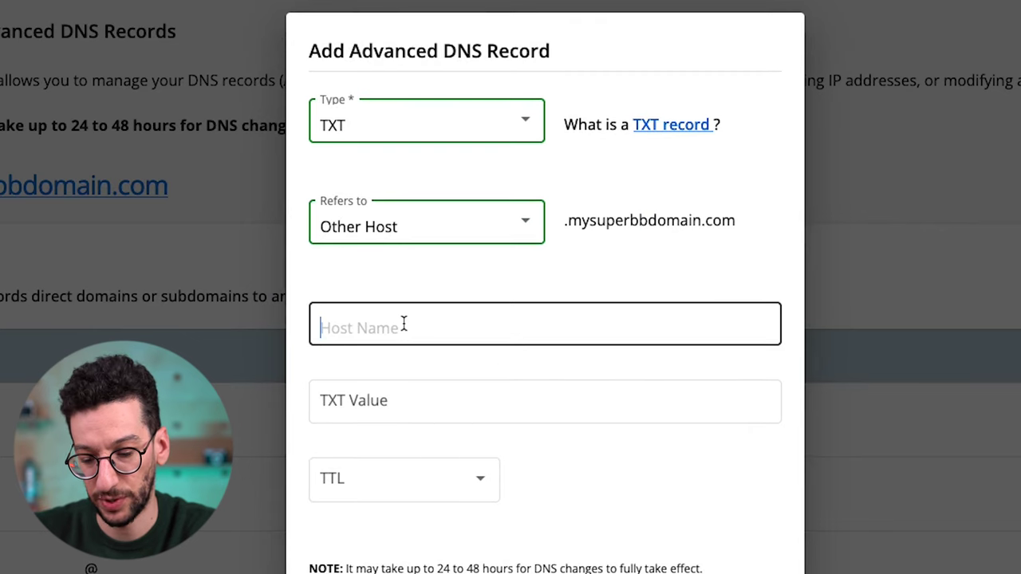
text(7b6280ed._domainkey)
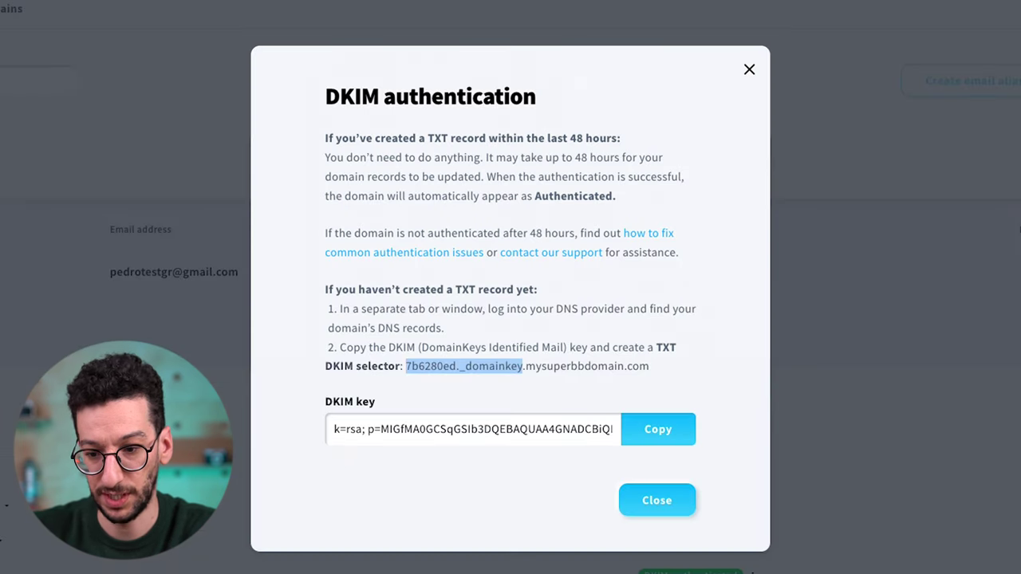
- Copy the full DKIM key from GetResponse and paste it as the TXT value of the new Bluehost record
click(650, 428)
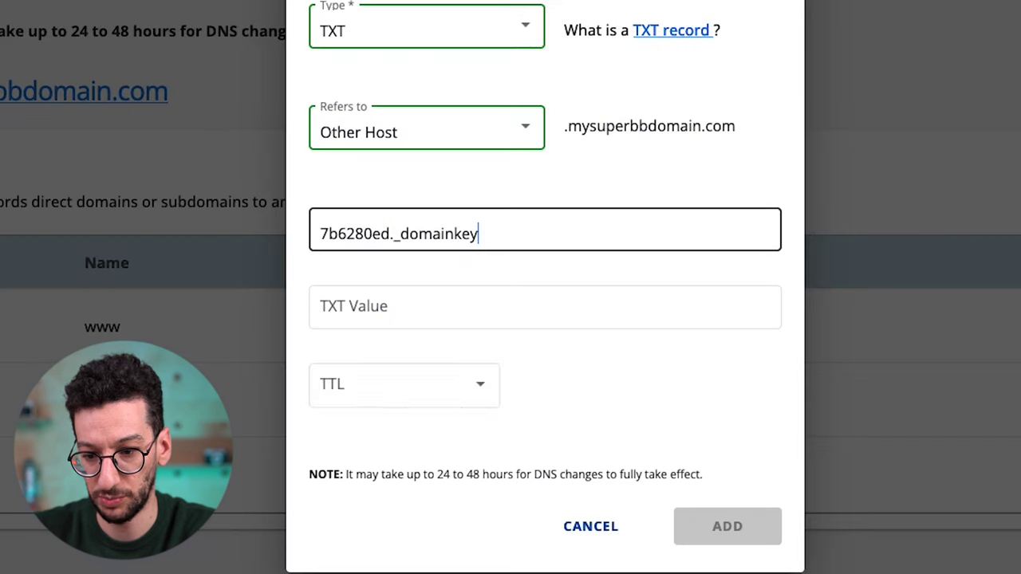
click(385, 307)
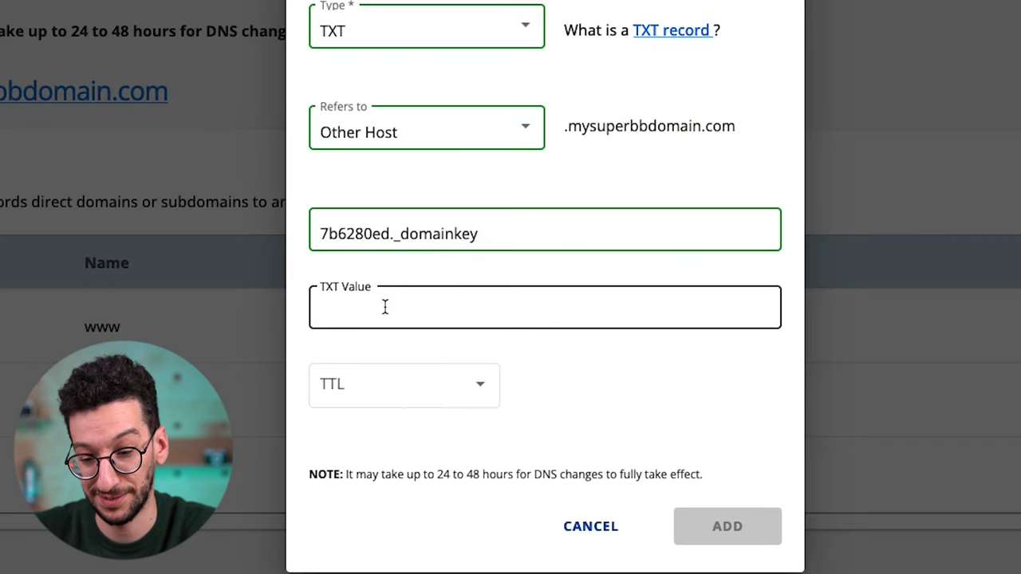
key(ctrl+v)
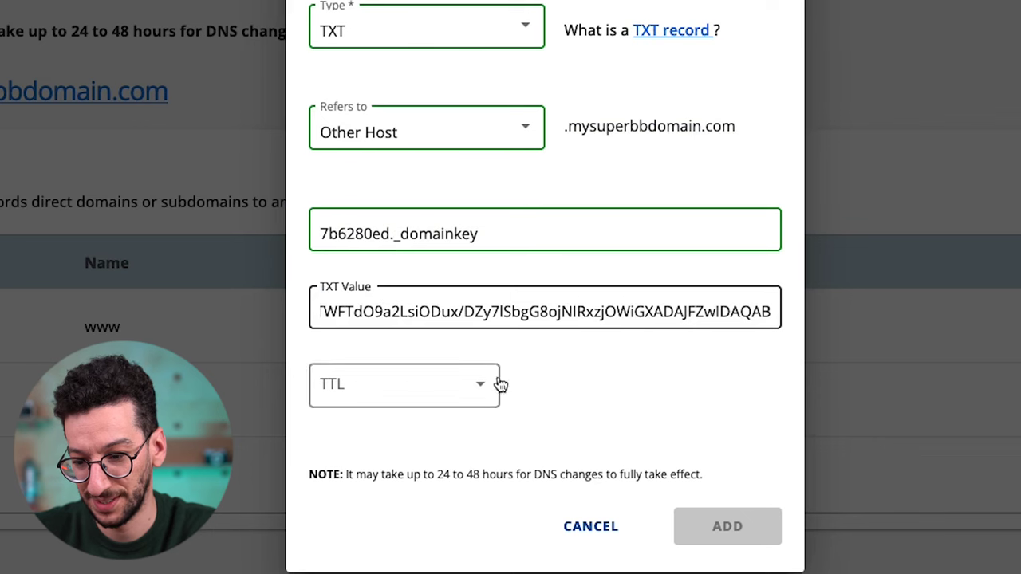
- Set the DKIM record's TTL to 2 Hours and add the record to the domain
click(467, 399)
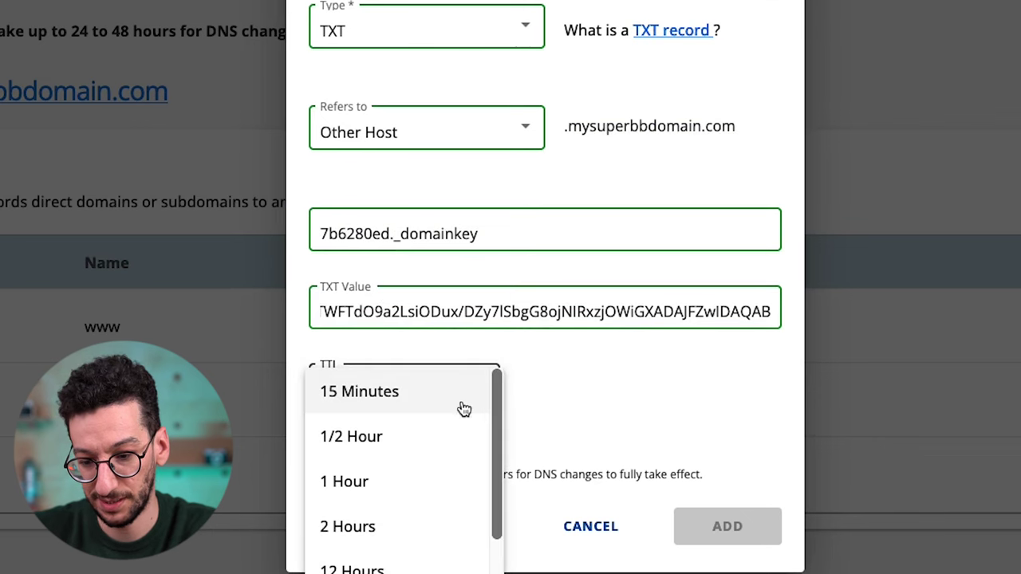
scroll(445, 472, down, 1)
scroll(445, 472, down, 1)
scroll(445, 472, up, 1)
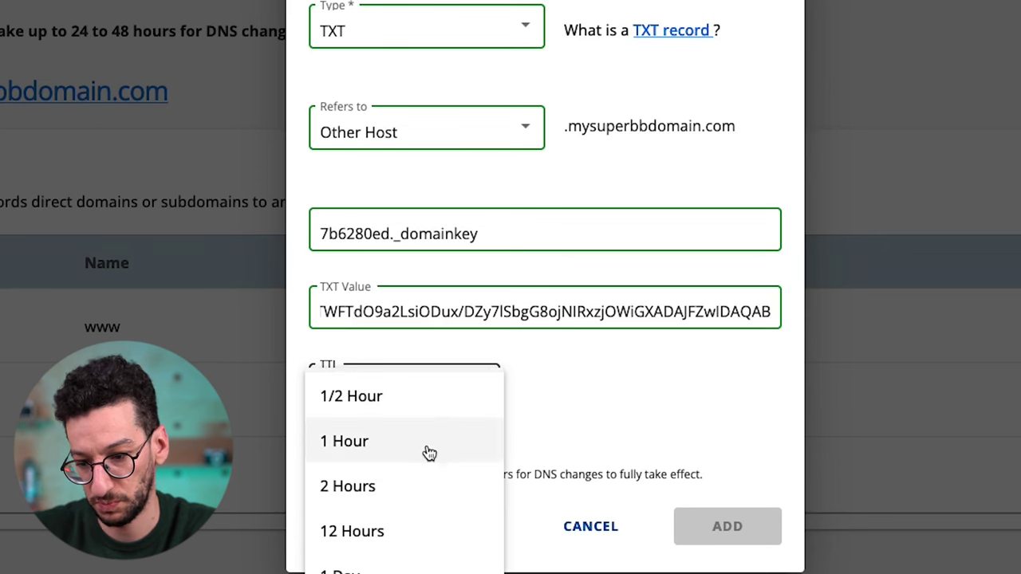
click(394, 488)
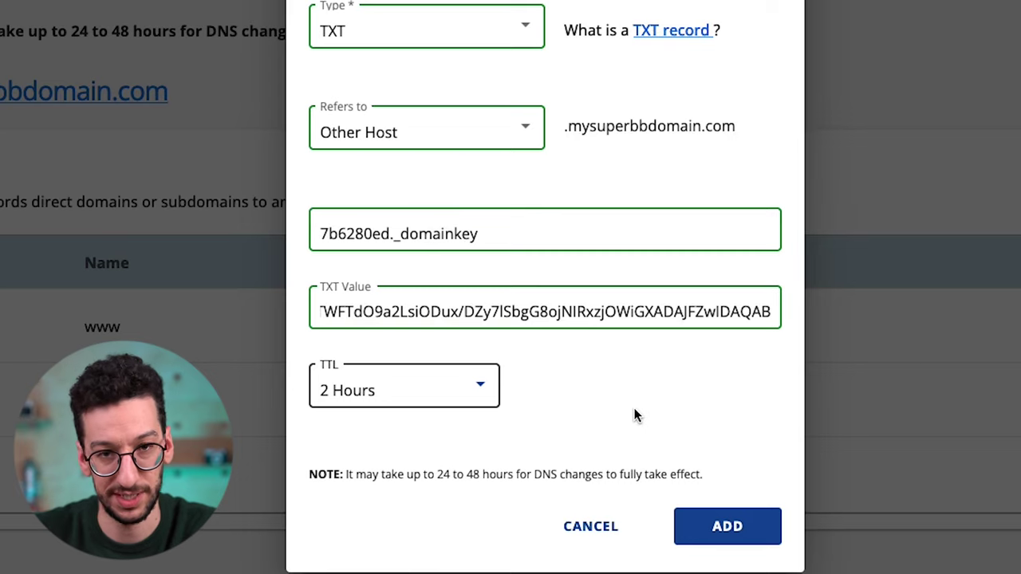
click(742, 530)
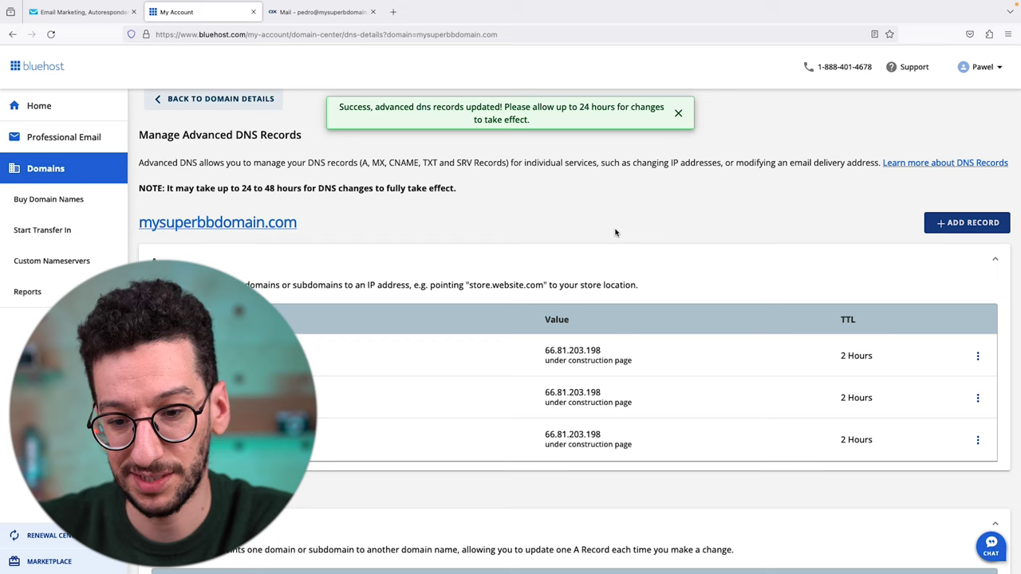
- Start another TXT record that refers to Other Host, with the host name _dmarc
scroll(615, 233, down, 1)
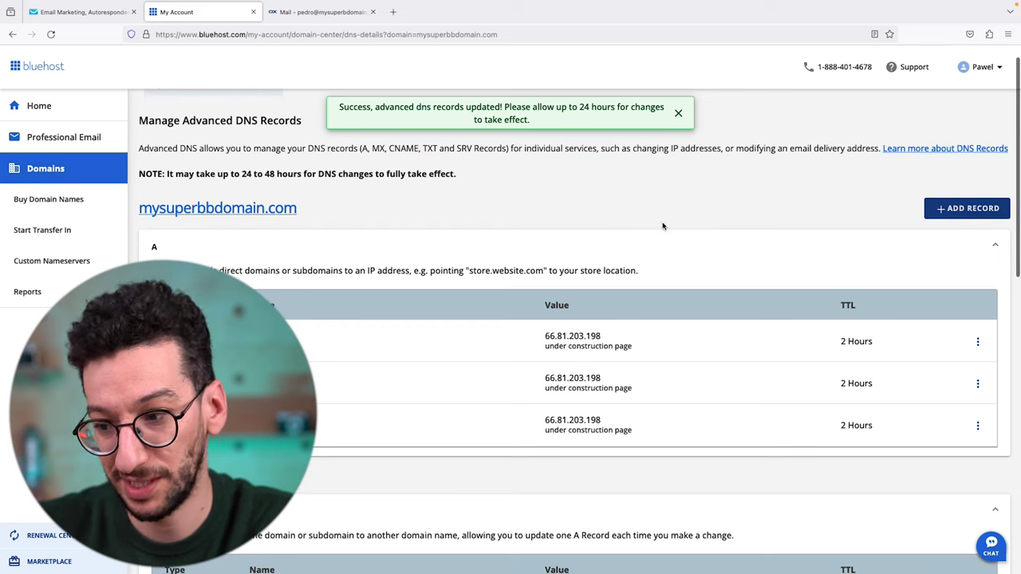
click(943, 210)
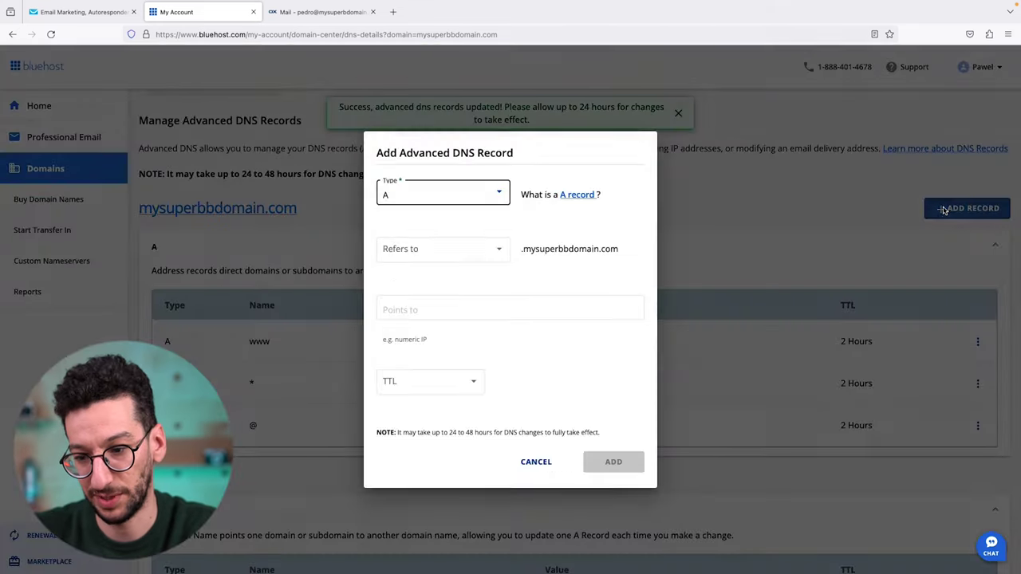
click(482, 195)
scroll(441, 267, down, 2)
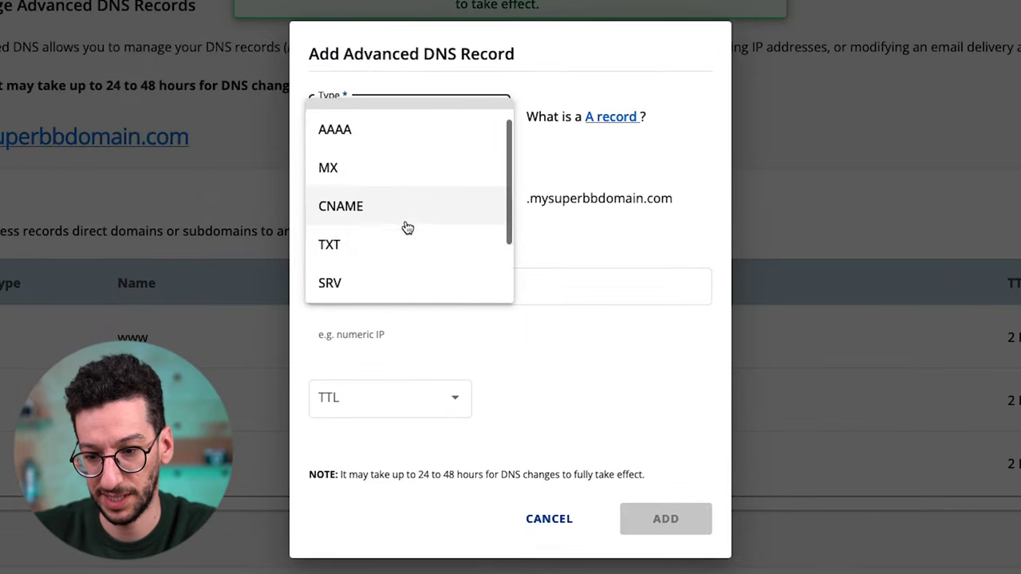
click(383, 233)
click(423, 231)
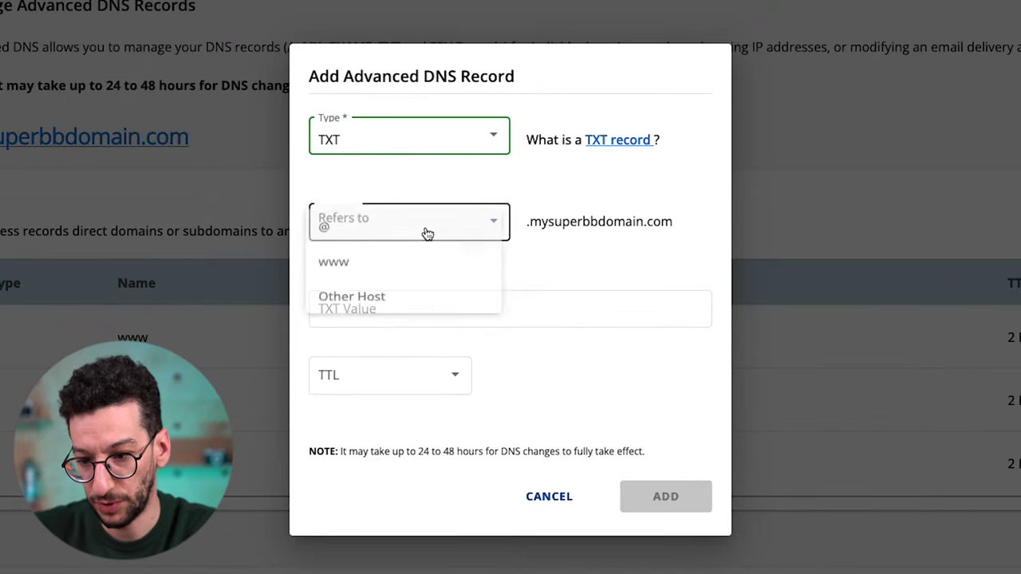
click(403, 318)
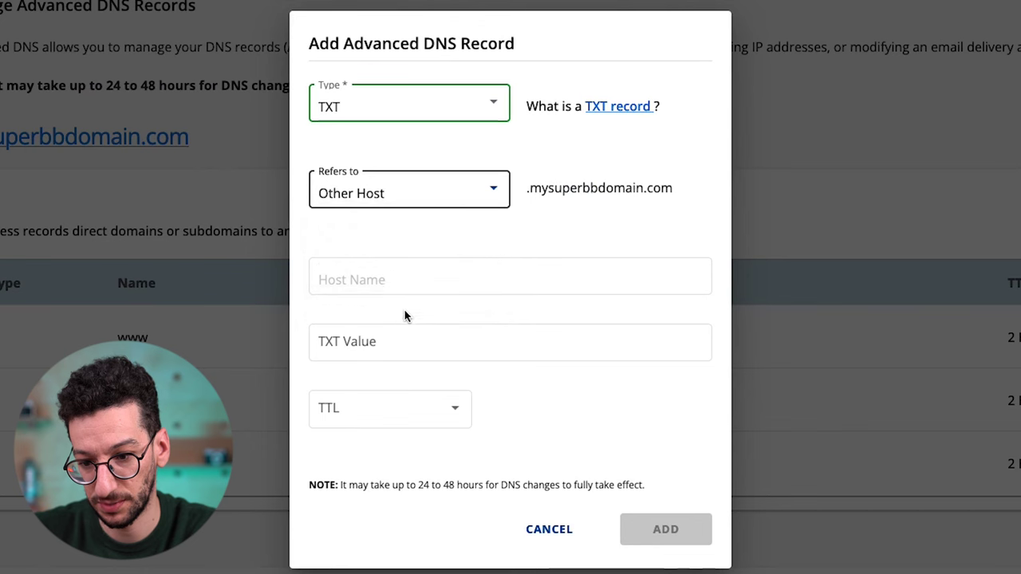
click(405, 276)
text(_dmarc)
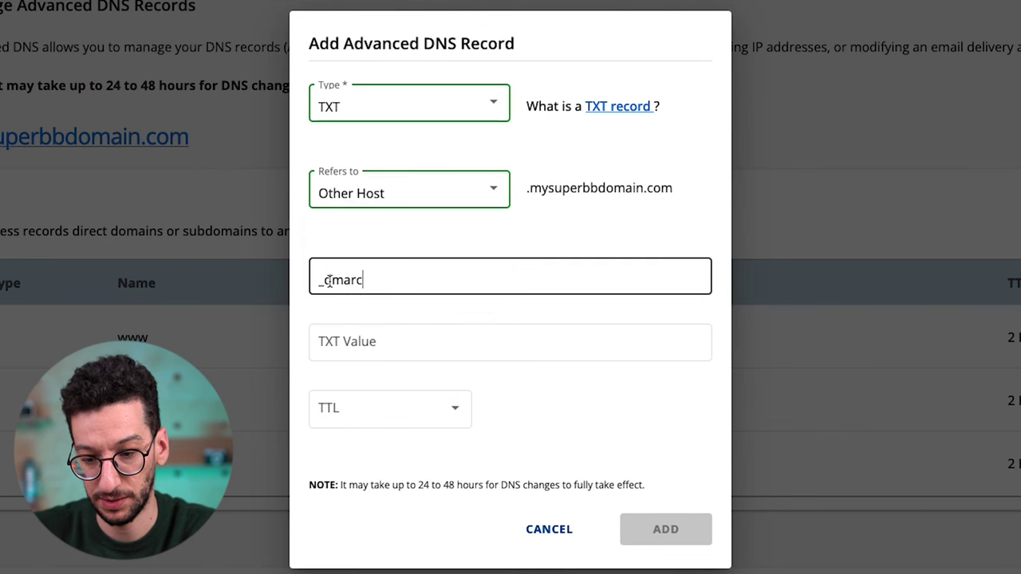
- Give the _dmarc record the TXT value v=DMARC1;p=none and a TTL of 2 Hours, and add it
click(436, 342)
click(385, 350)
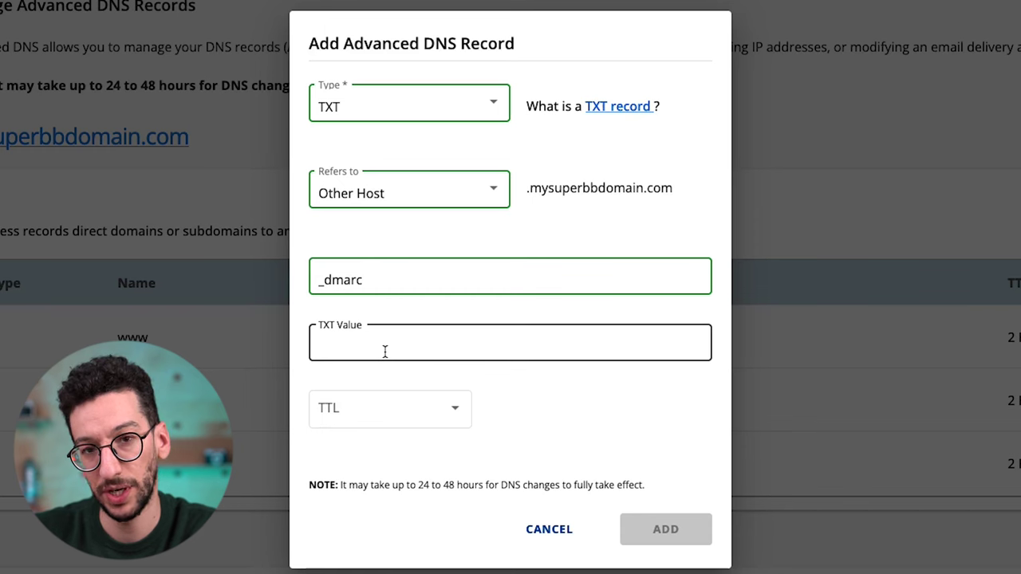
key(ctrl+v)
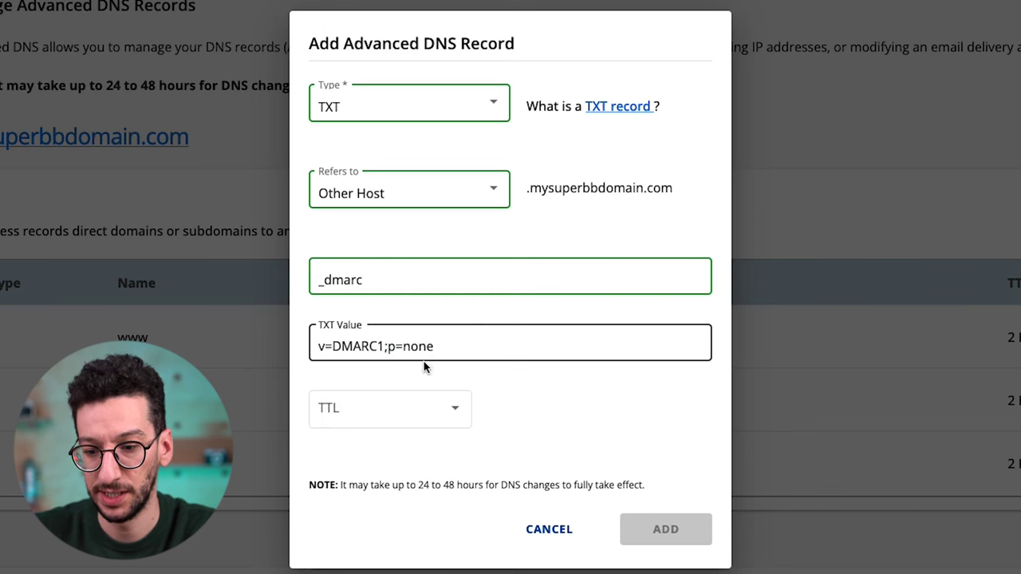
click(448, 405)
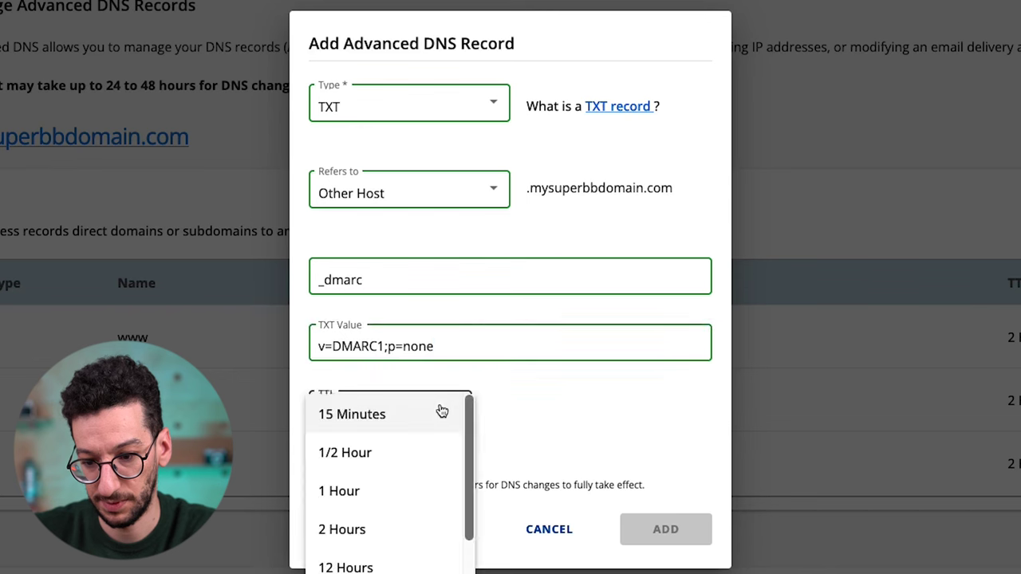
click(358, 529)
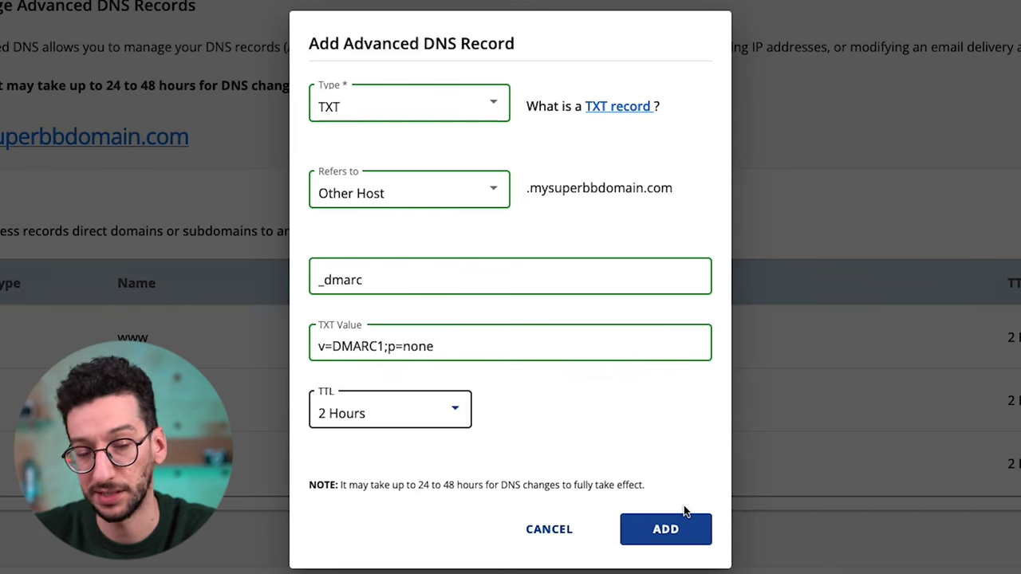
click(674, 542)
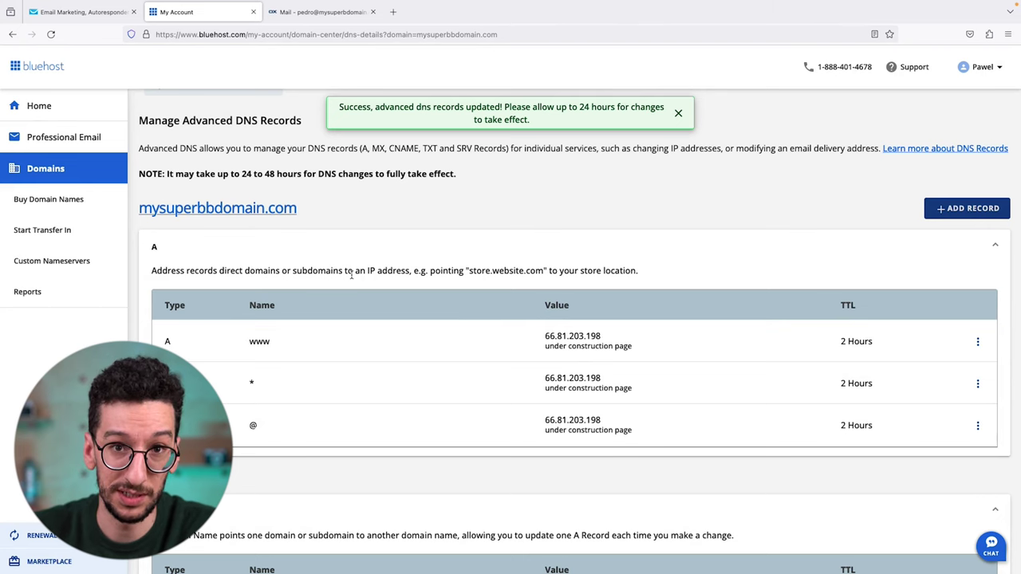
- Switch back to the email addresses and domains page in GetResponse
click(61, 16)
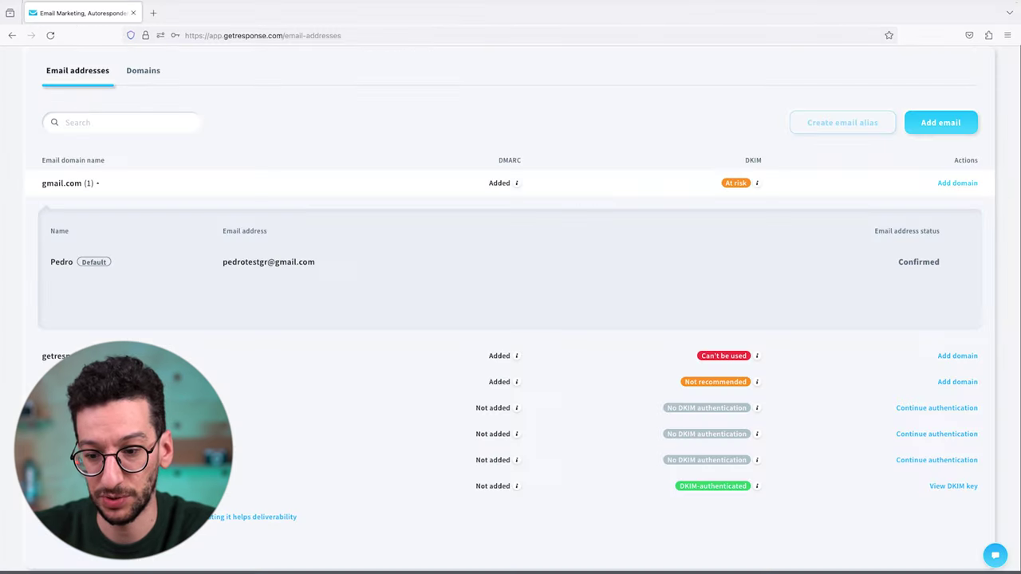